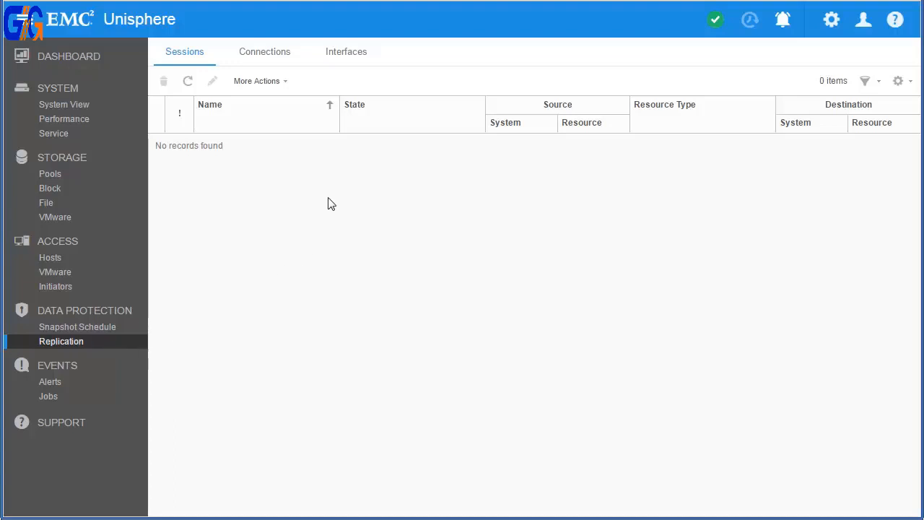
Create replication network interfaces on Ethernet Port 2 for SPA and SPB, entering each processor's IP address, subnet and gateway.
click(354, 55)
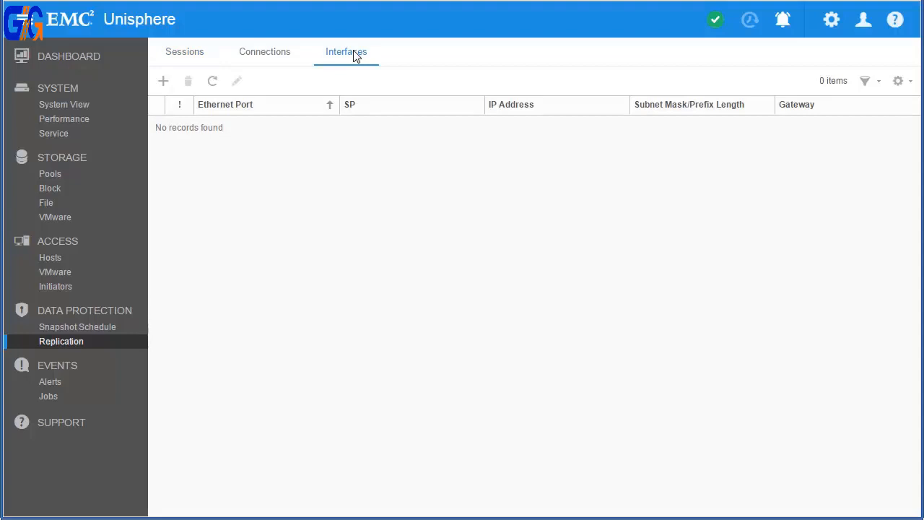
click(163, 82)
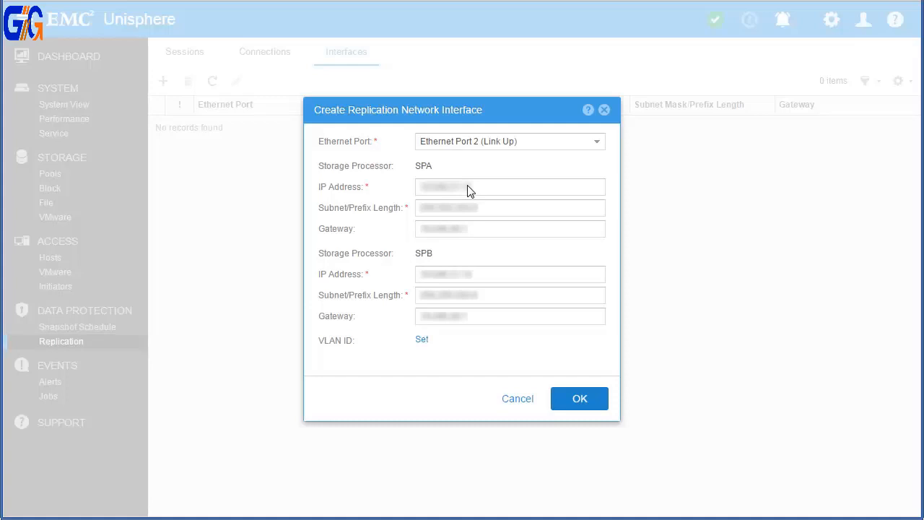
click(579, 400)
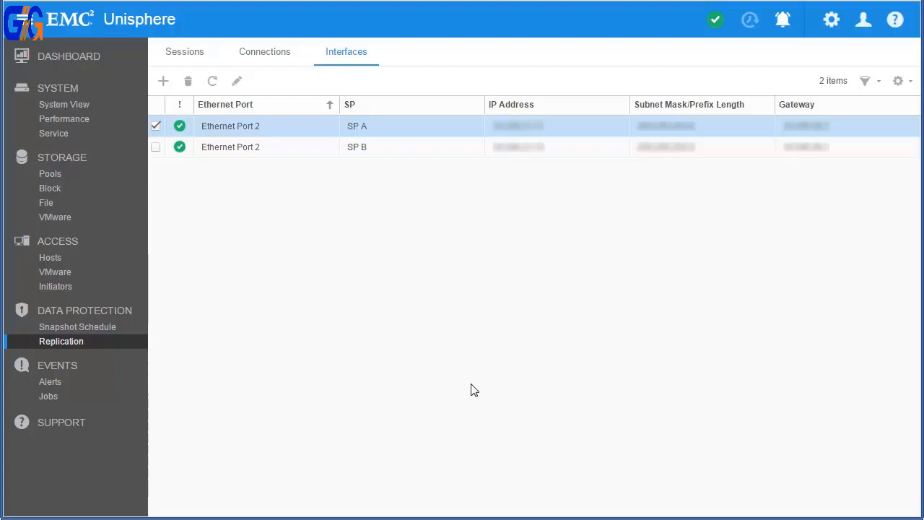
Create an asynchronous replication connection to the remote system, entering its management IP address, the admin user name, and the remote and local passwords.
click(283, 55)
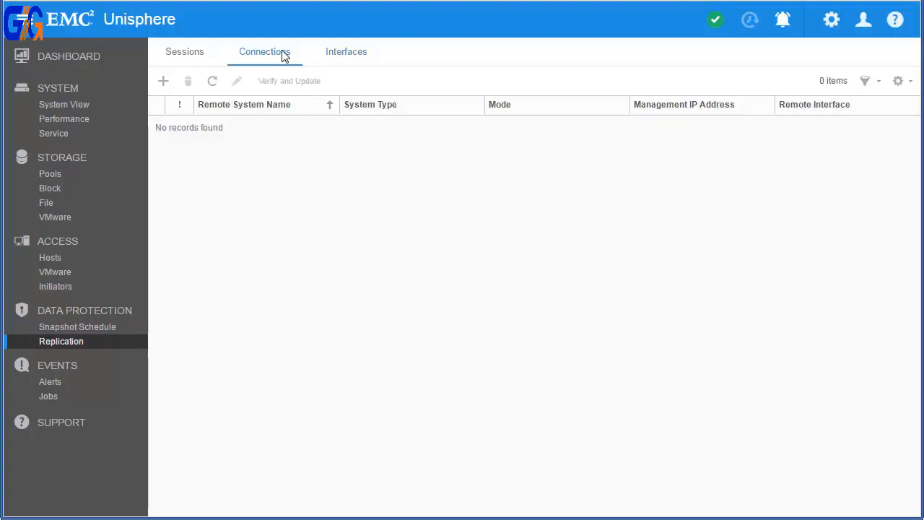
click(164, 82)
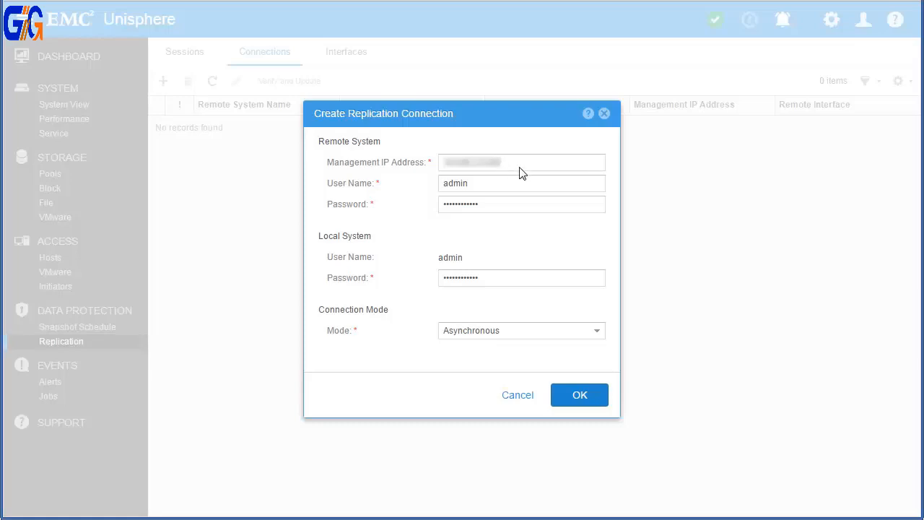
click(585, 395)
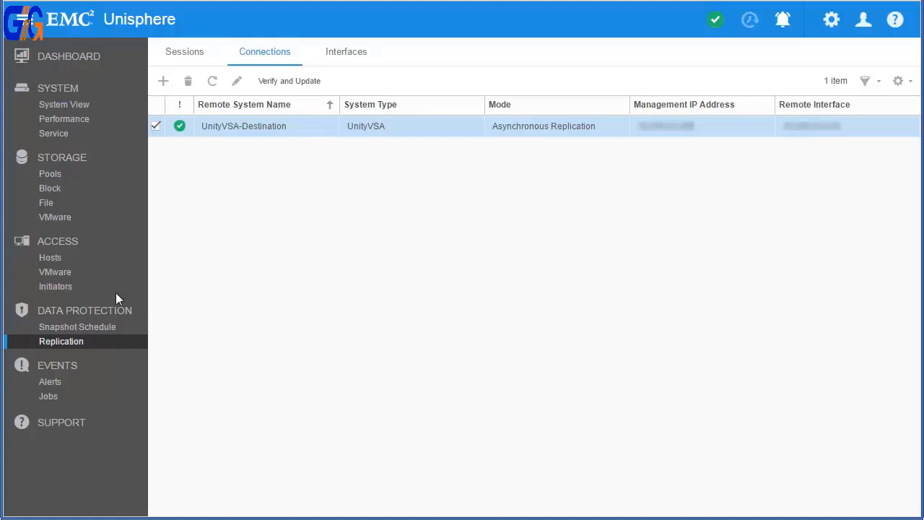
Start a new block LUN named Replication_Video with the description "LUN that will be replicated in this video.".
click(69, 194)
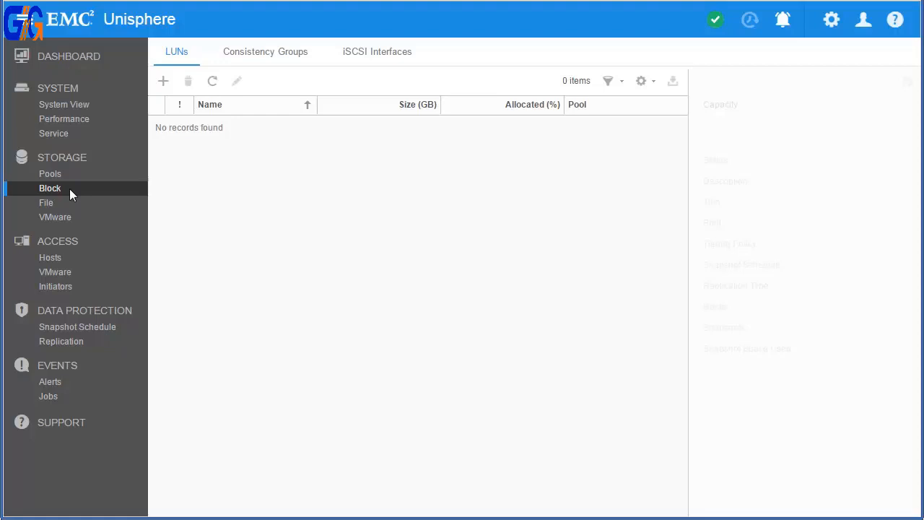
click(163, 81)
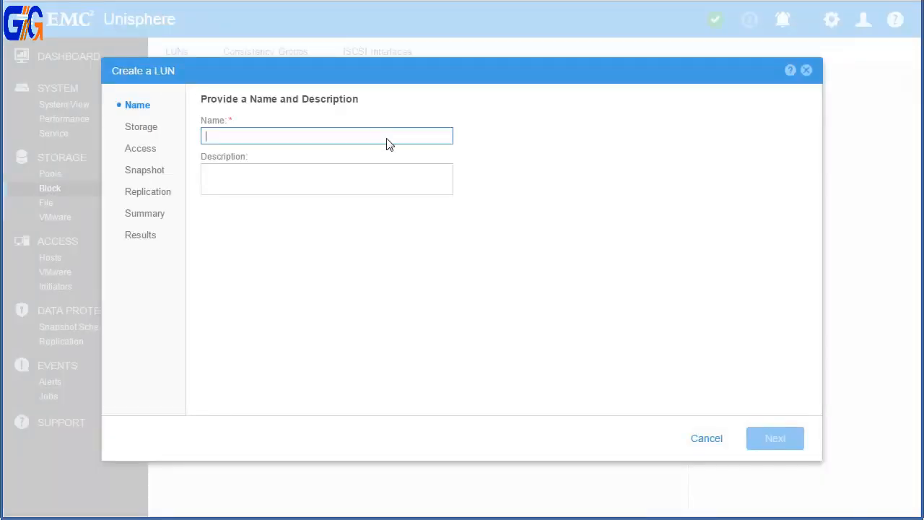
text(Replication_Video)
key(Tab)
text(LUN that will be replicated in this video.)
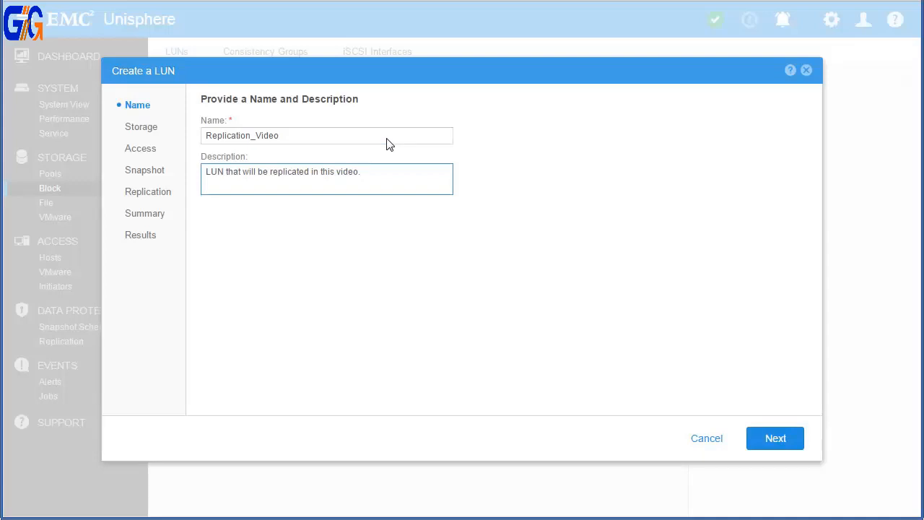
click(776, 438)
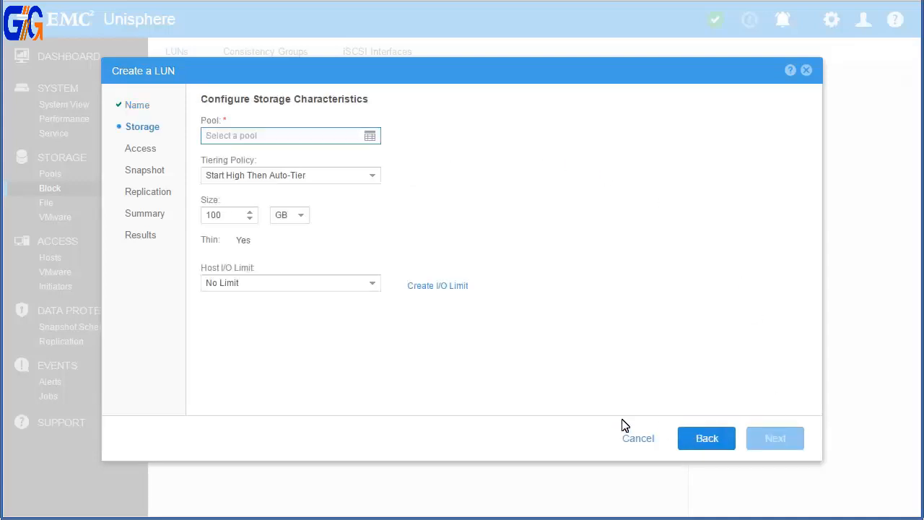
Place the new LUN in Unity_Pool and set its size to 50 GB.
click(354, 137)
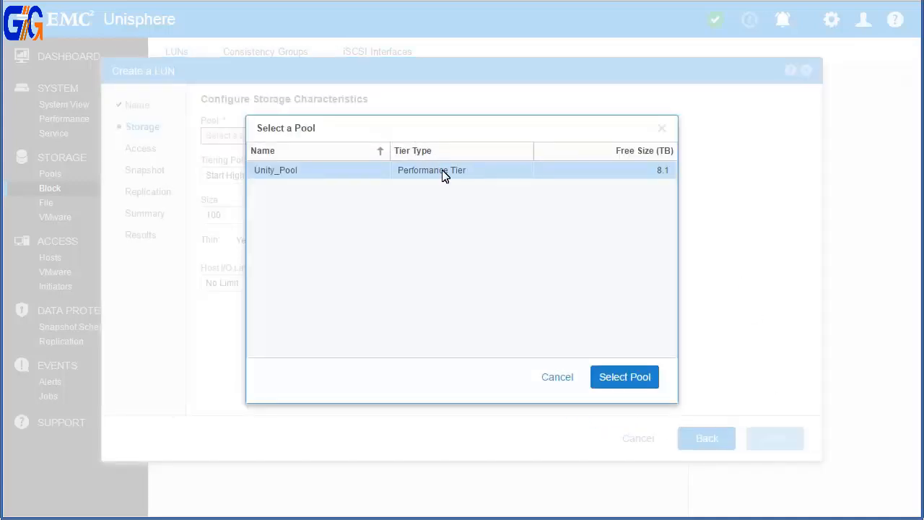
click(606, 375)
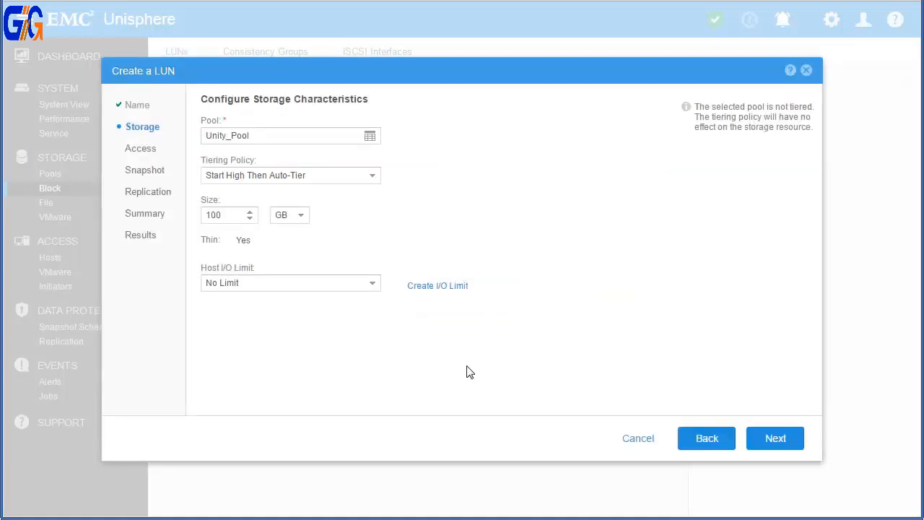
double_click(226, 222)
text(50)
click(775, 442)
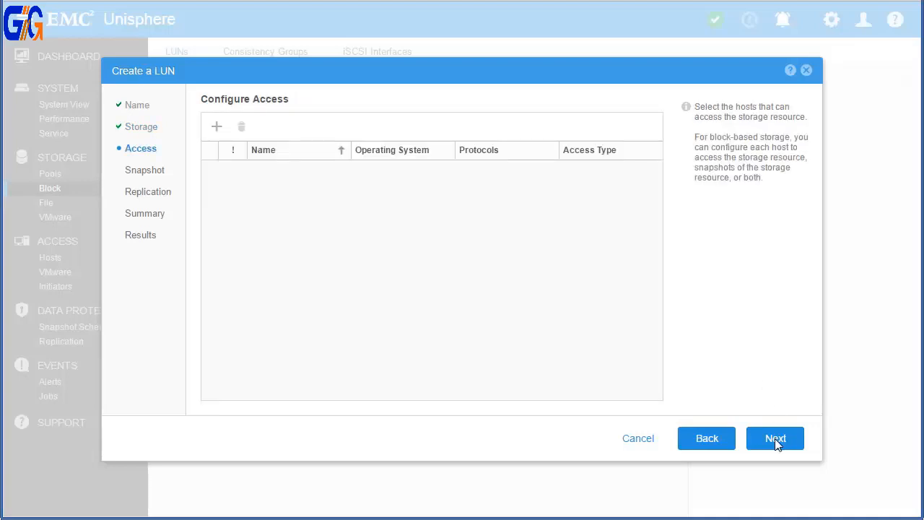
Skip host access and snapshots, enable asynchronous replication to UnityVSA-Destination with a 30-minute RPO, and finish creating the LUN.
click(775, 441)
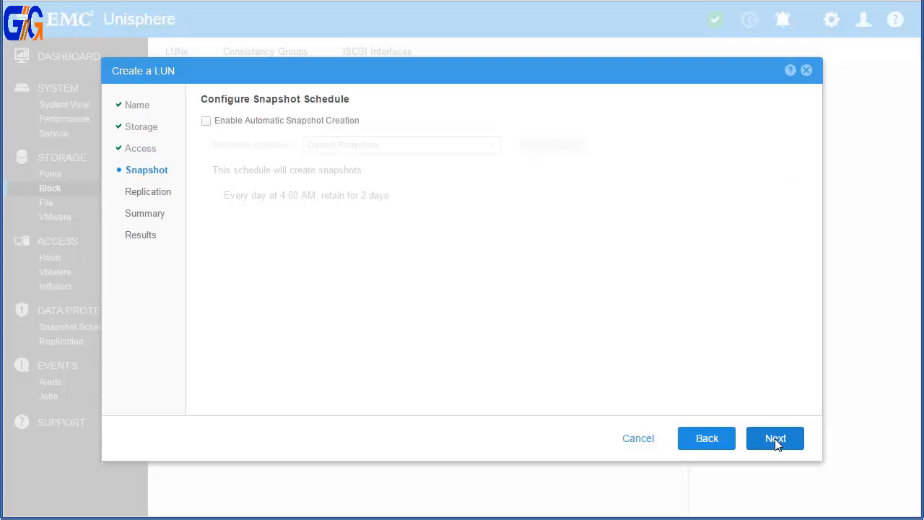
click(775, 441)
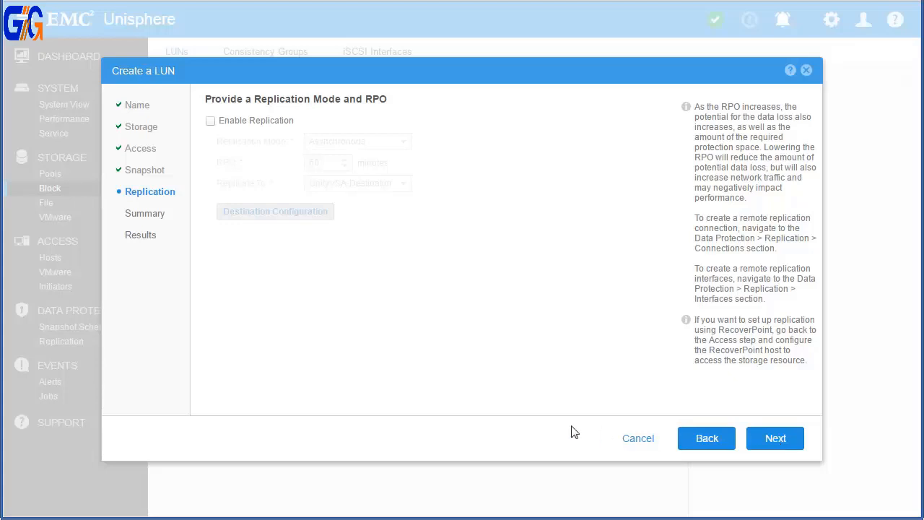
click(211, 121)
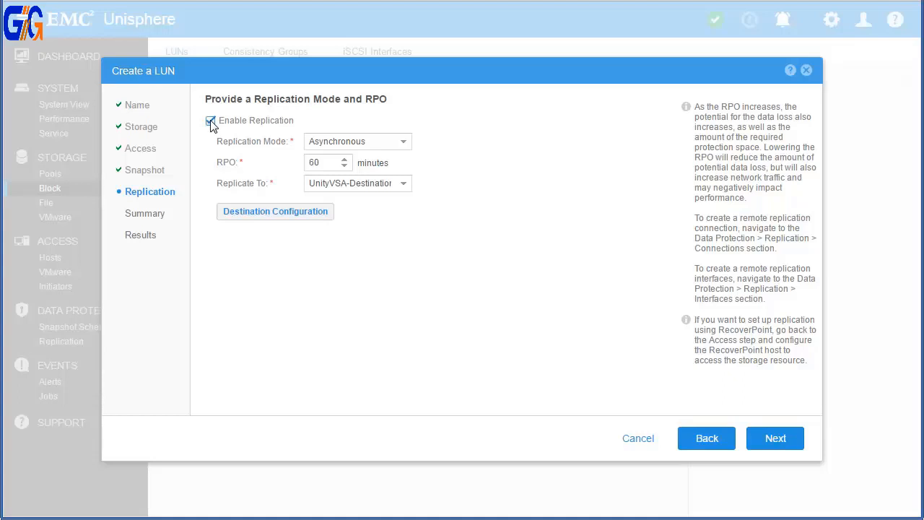
double_click(327, 162)
text(30)
click(775, 440)
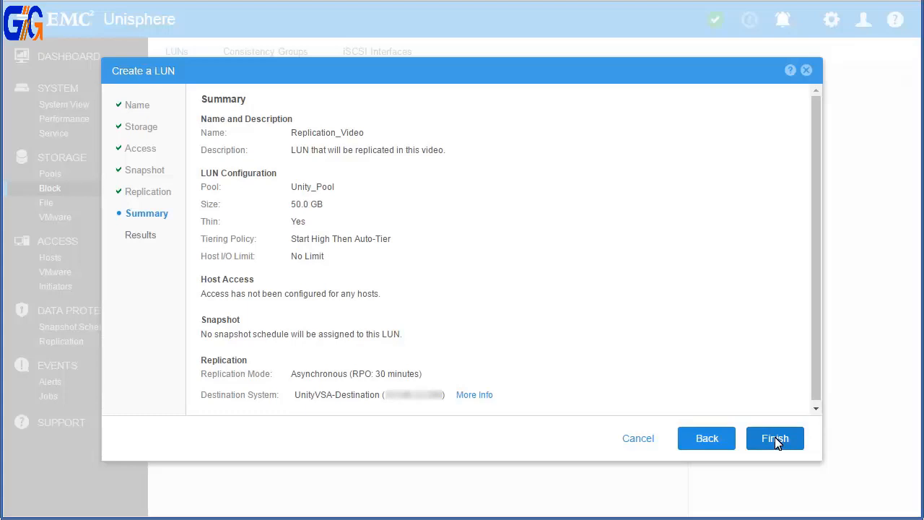
click(776, 439)
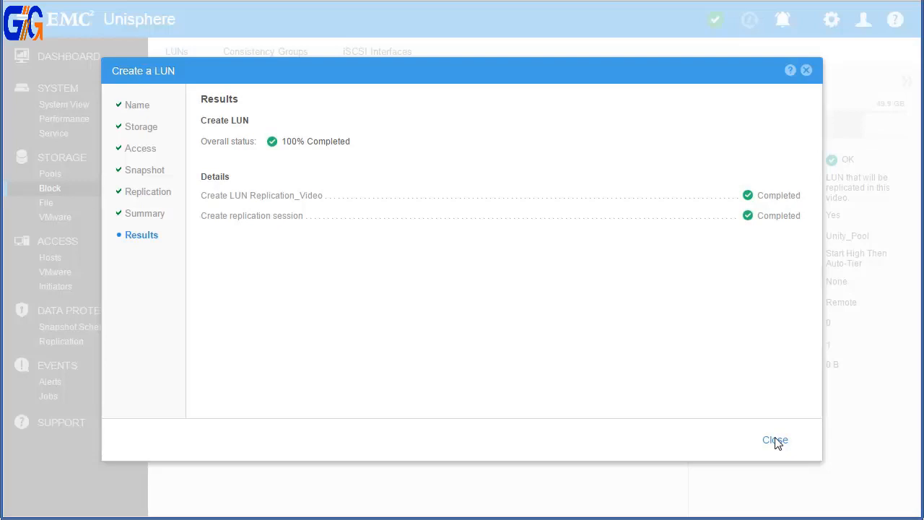
click(775, 441)
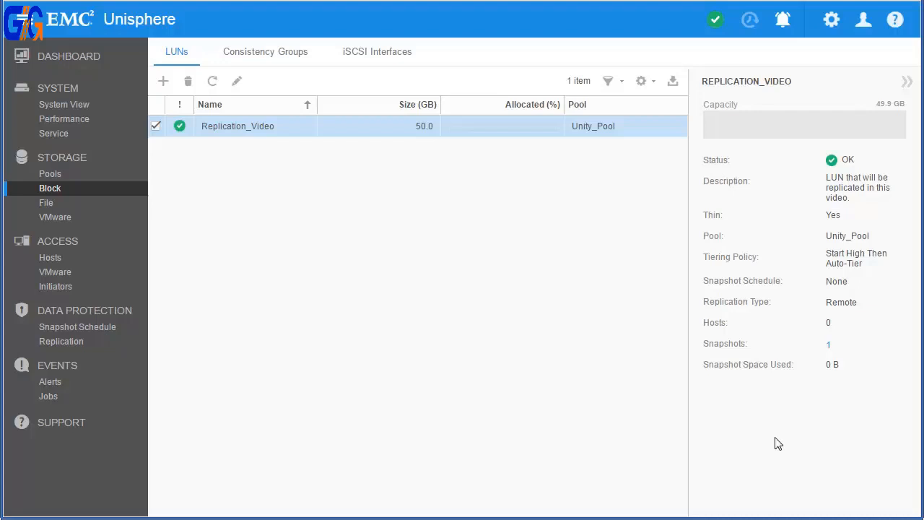
Check the replication properties of an existing LUN and open the replication configuration for Another_LUN.
double_click(377, 132)
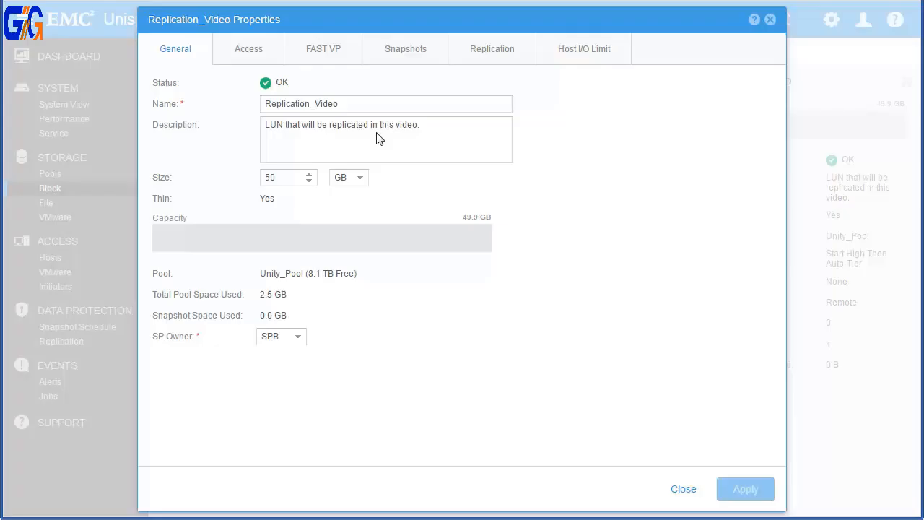
click(504, 52)
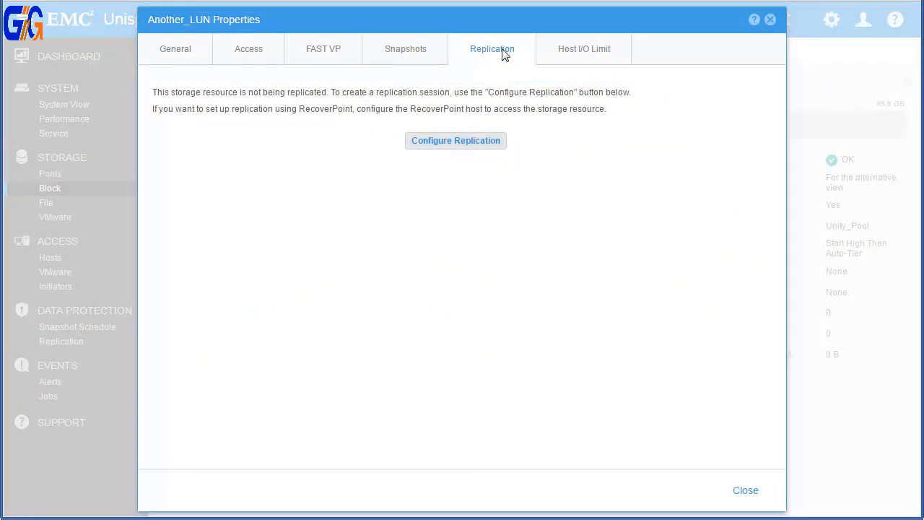
click(488, 141)
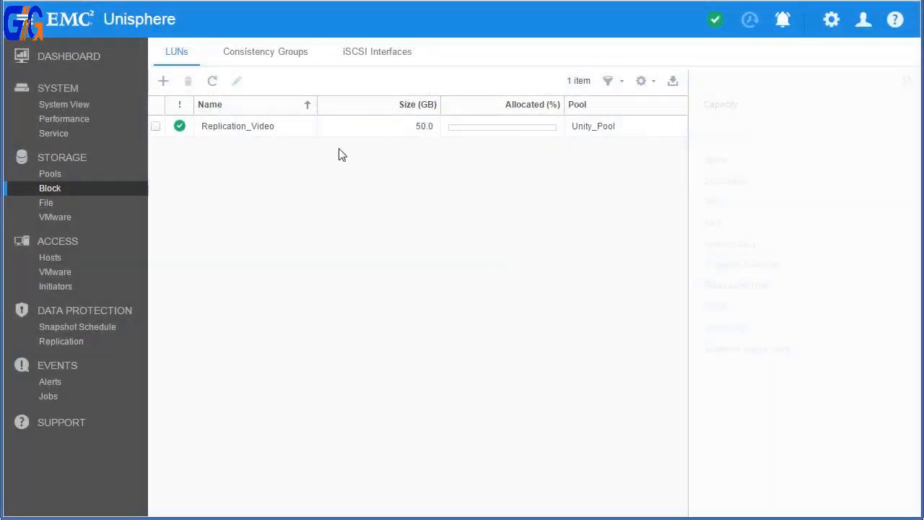
Examine the details of the Replication_Video replication session and the actions available for it.
click(75, 339)
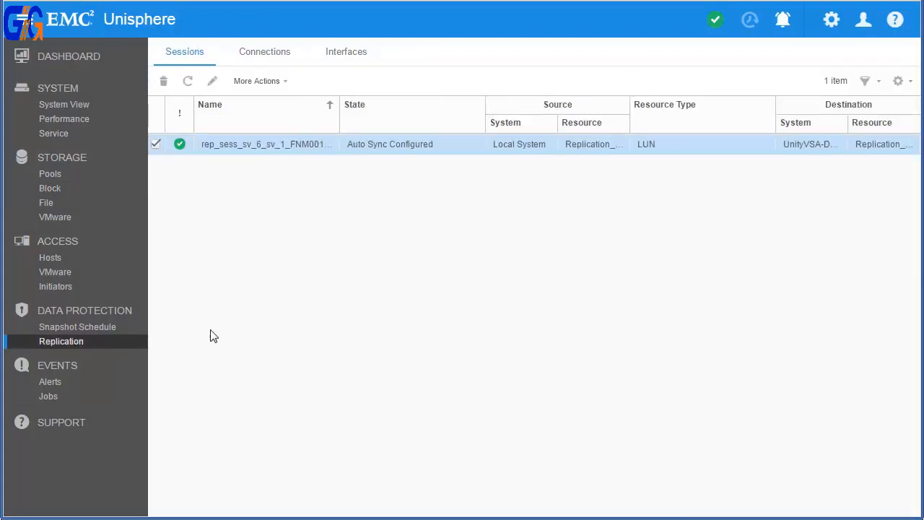
double_click(452, 138)
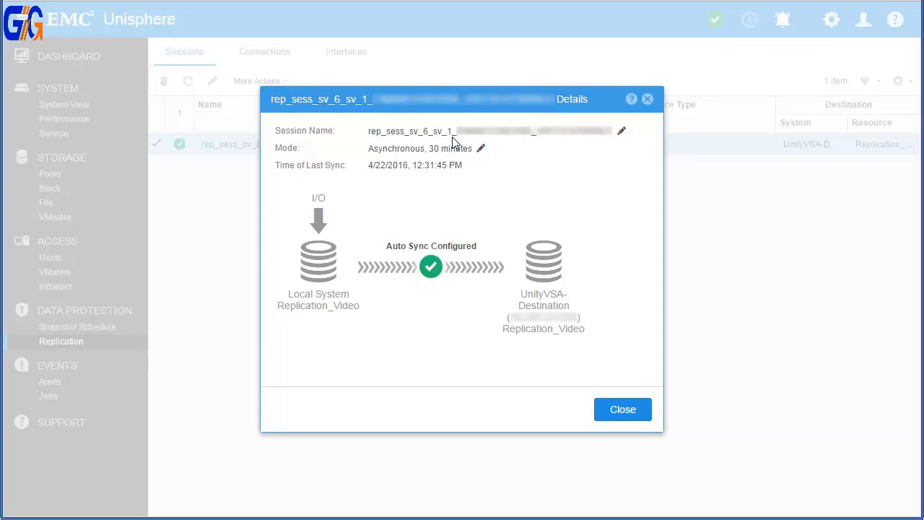
click(639, 411)
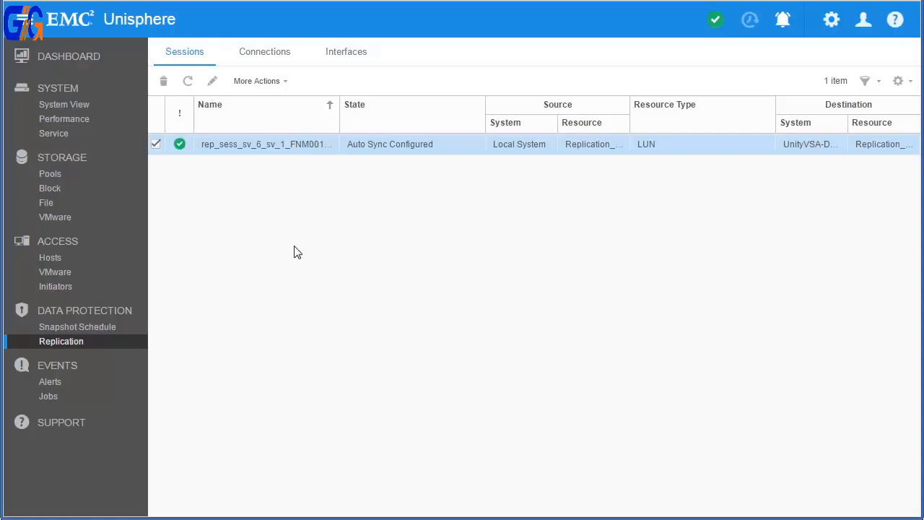
click(261, 83)
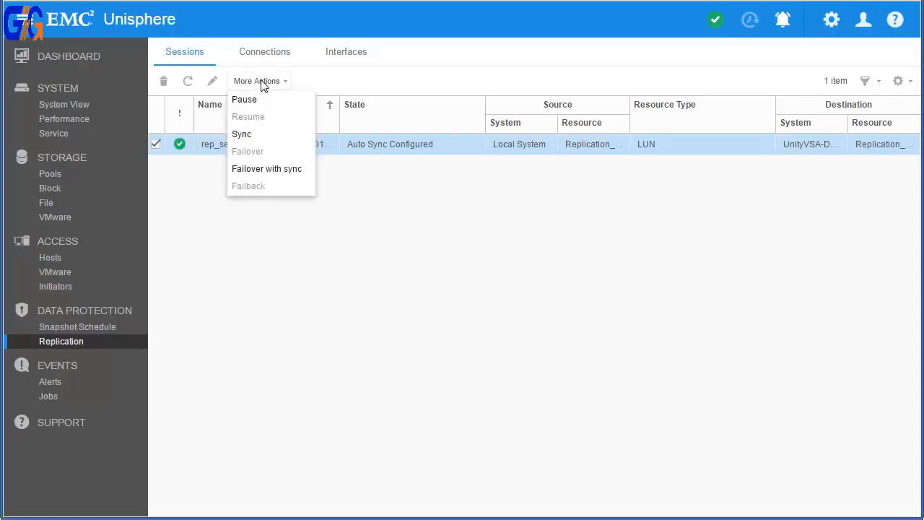